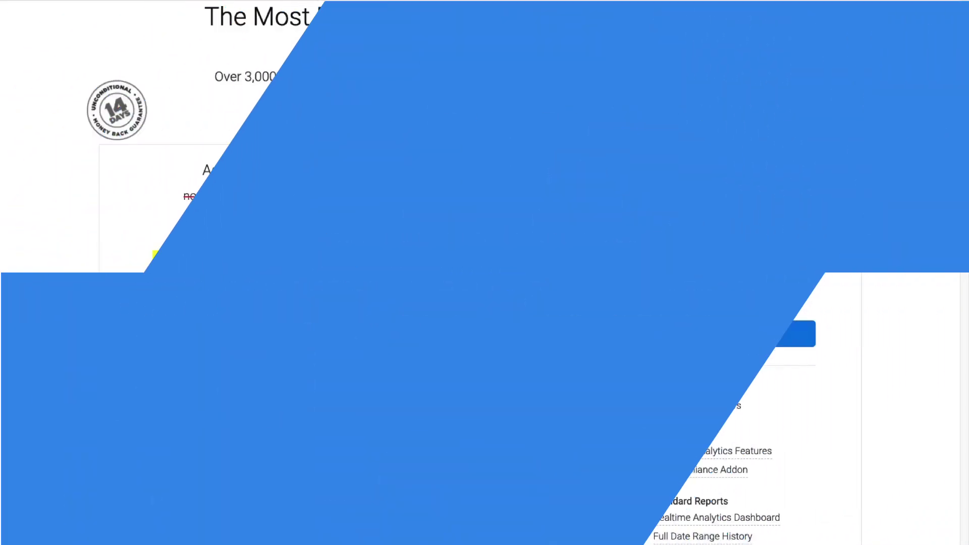
- Log in to the MonsterInsights account and download the MonsterInsights Pro 8.5.0 plugin zip
{"action": "scroll", "coordinate": [485, 272], "scroll_direction": "down", "scroll_amount": 2}
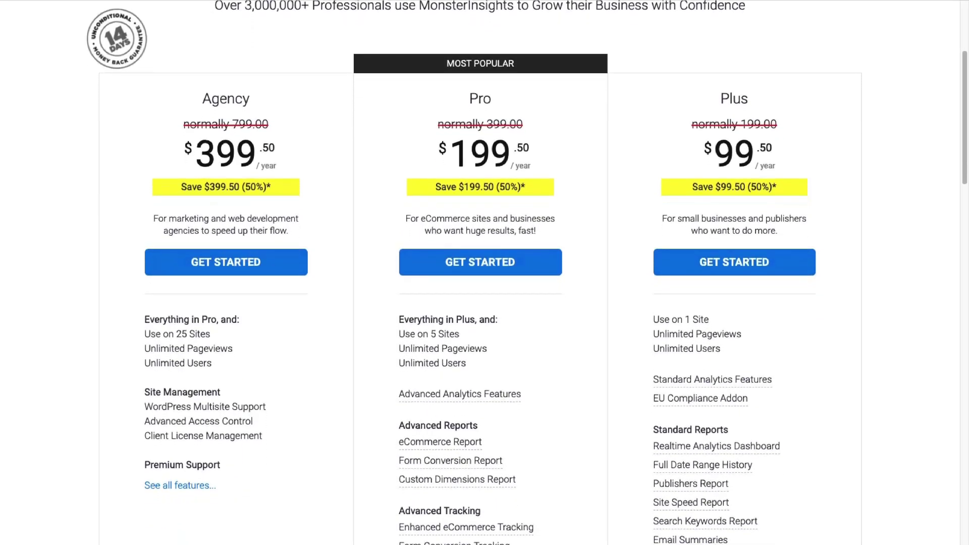
{"action": "scroll", "coordinate": [485, 272], "scroll_direction": "down", "scroll_amount": 1}
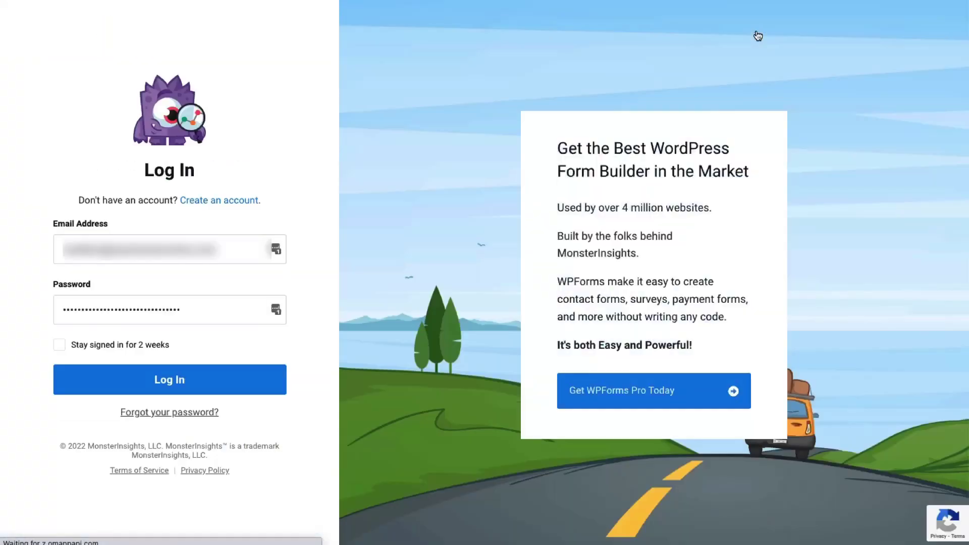
{"action": "left_click", "coordinate": [230, 387]}
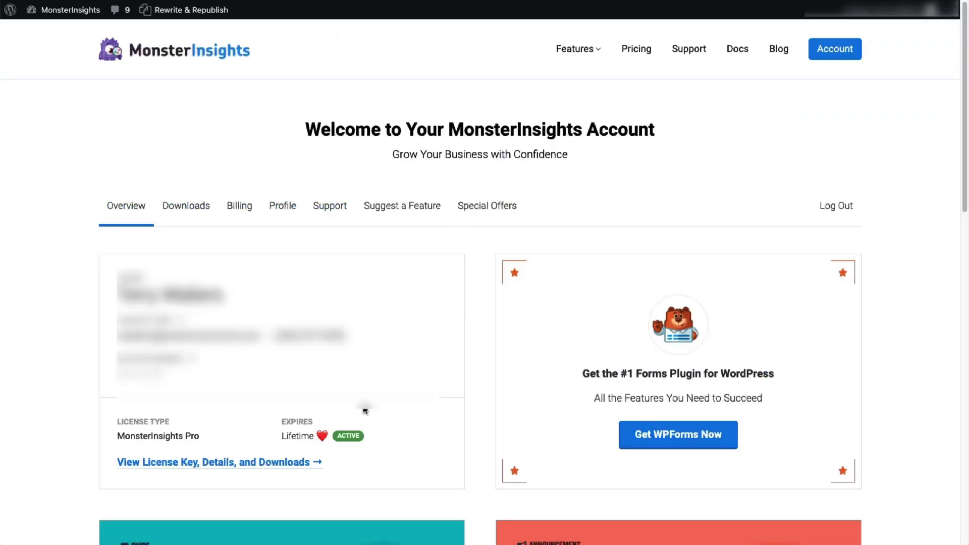
{"action": "left_click", "coordinate": [286, 461]}
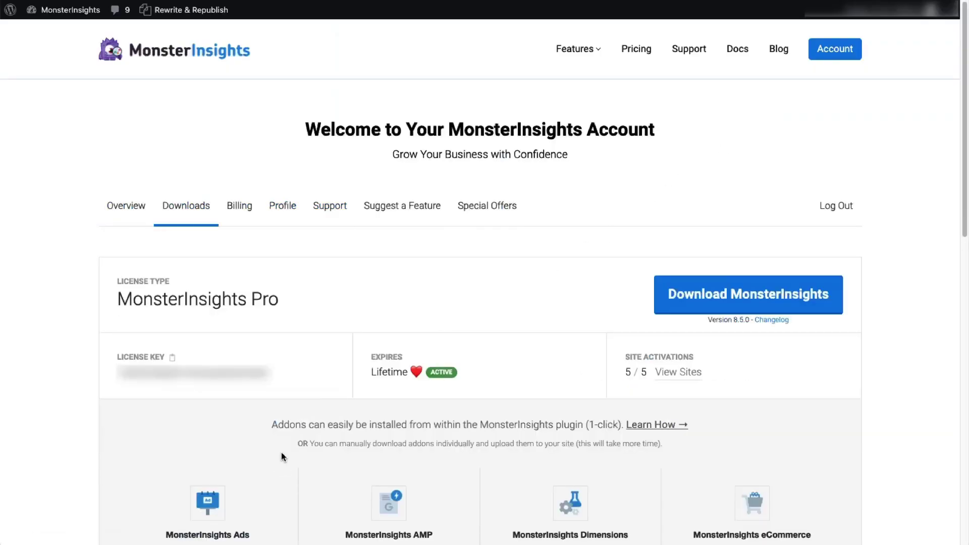
{"action": "left_click", "coordinate": [745, 302]}
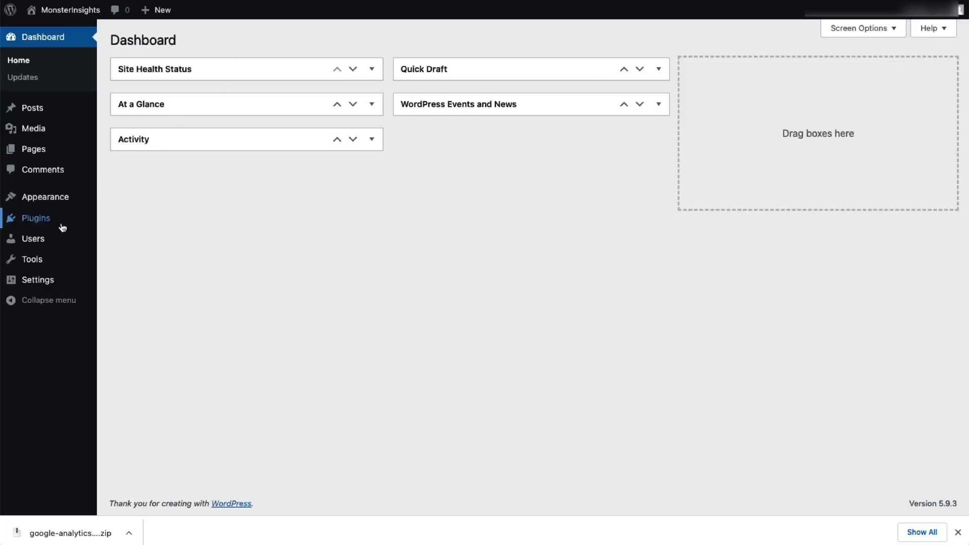
- Upload and install google-analytics-premium-v8.5.0.zip via Plugins > Add New > Upload Plugin
{"action": "left_click", "coordinate": [116, 244]}
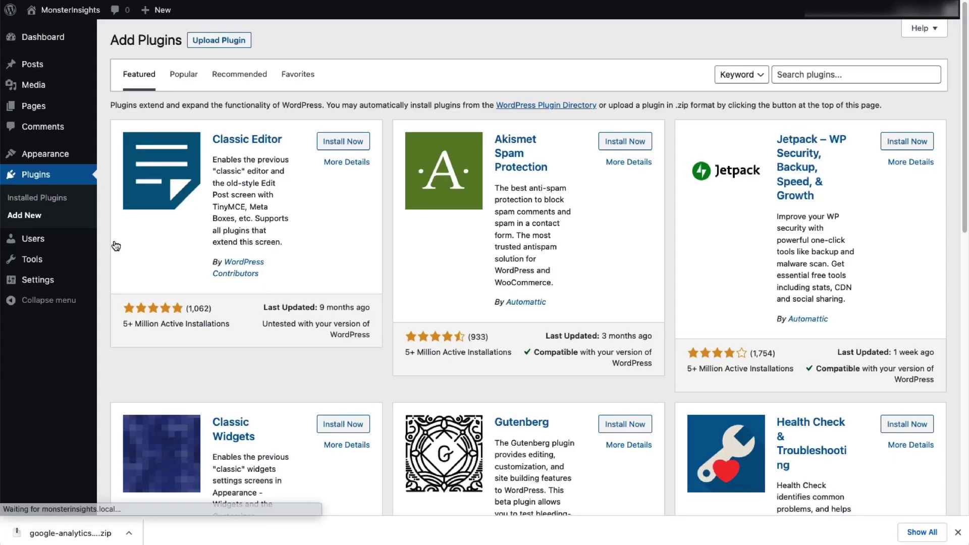
{"action": "left_click", "coordinate": [228, 44]}
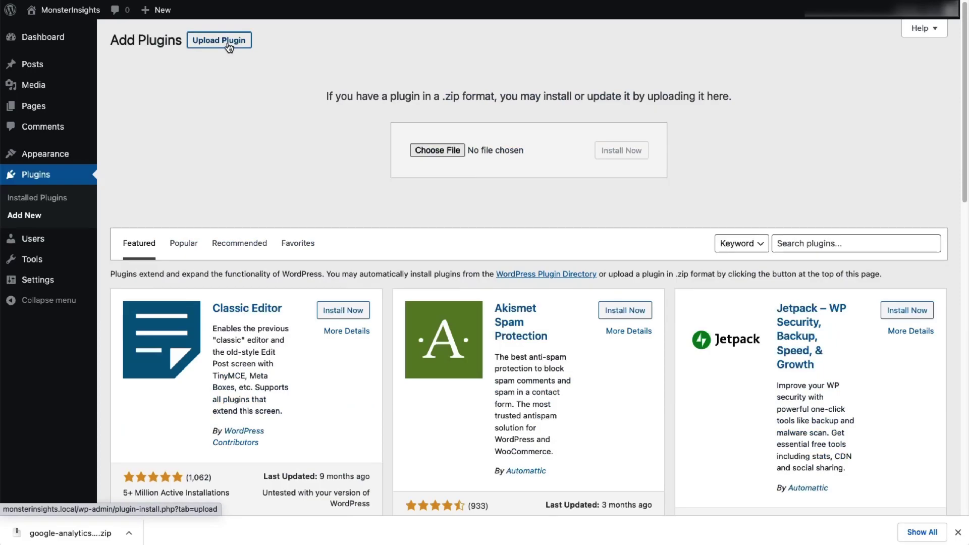
{"action": "left_click_drag", "start_coordinate": [71, 533], "coordinate": [463, 153]}
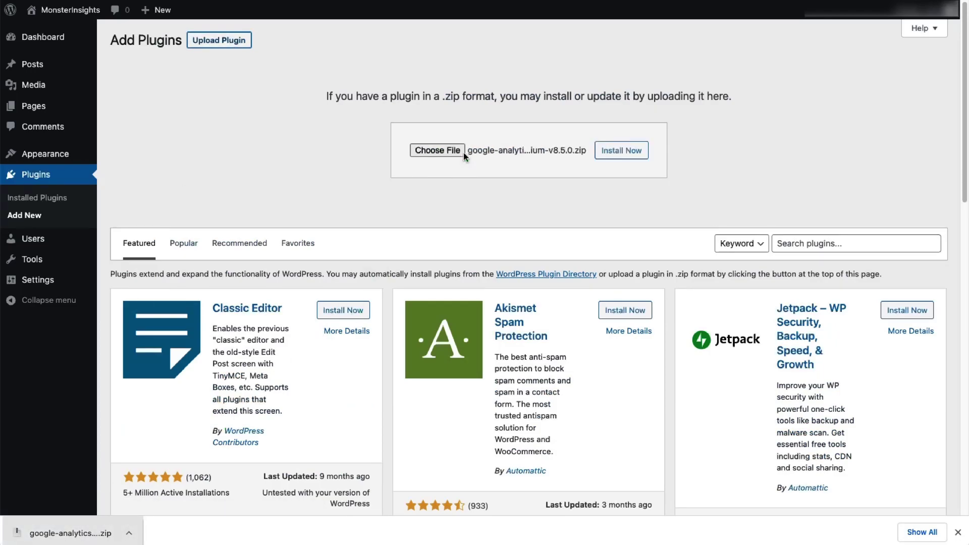
{"action": "left_click", "coordinate": [615, 158]}
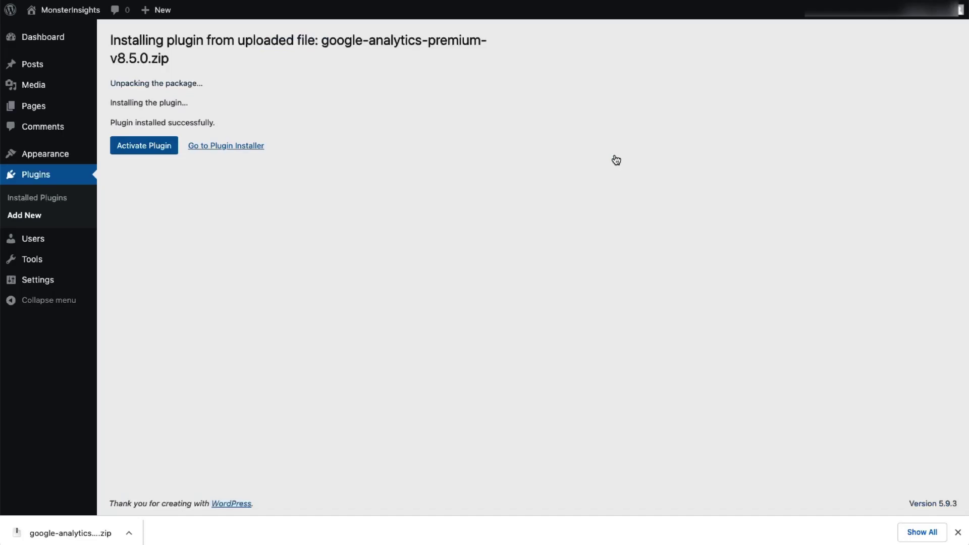
- Activate the MonsterInsights plugin and launch its setup wizard
{"action": "left_click", "coordinate": [160, 147]}
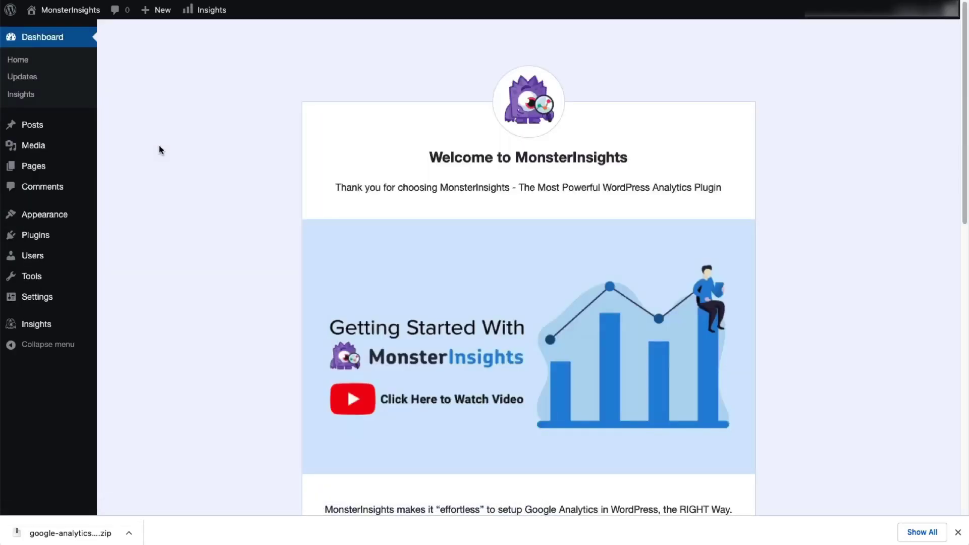
{"action": "scroll", "coordinate": [206, 207], "scroll_direction": "down", "scroll_amount": 5}
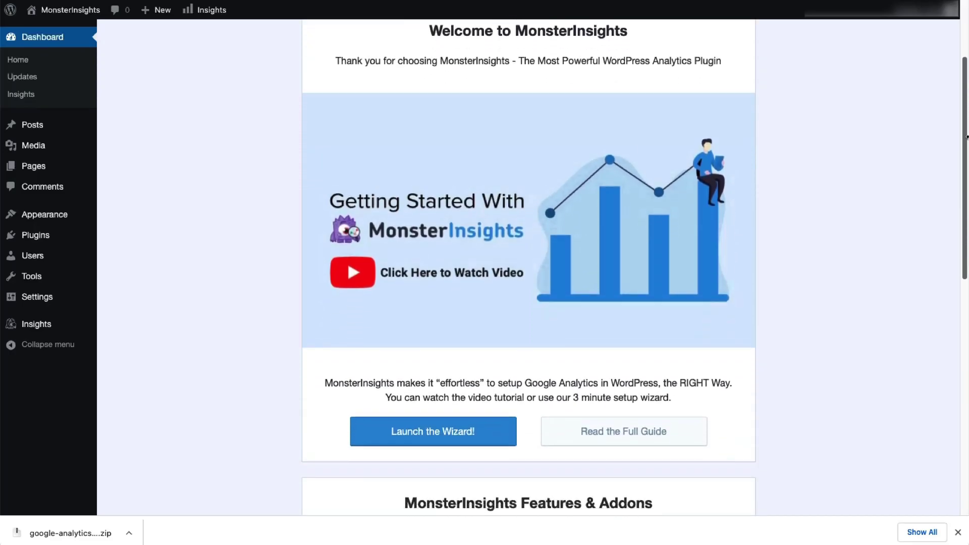
{"action": "scroll", "coordinate": [529, 273], "scroll_direction": "down", "scroll_amount": 2}
{"action": "left_click", "coordinate": [461, 238]}
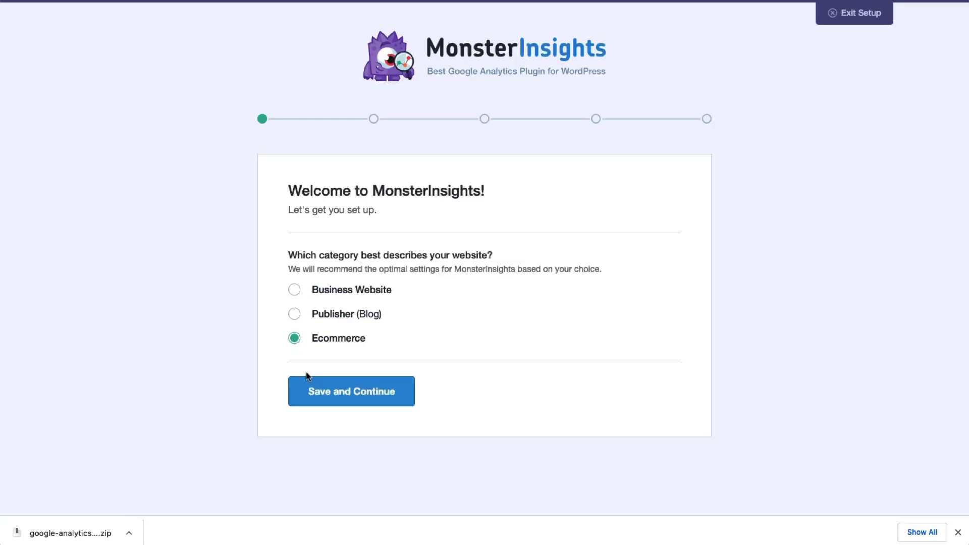
- Save Ecommerce as the website category and paste the license key into the connection field
{"action": "left_click", "coordinate": [308, 377]}
{"action": "left_click", "coordinate": [368, 313]}
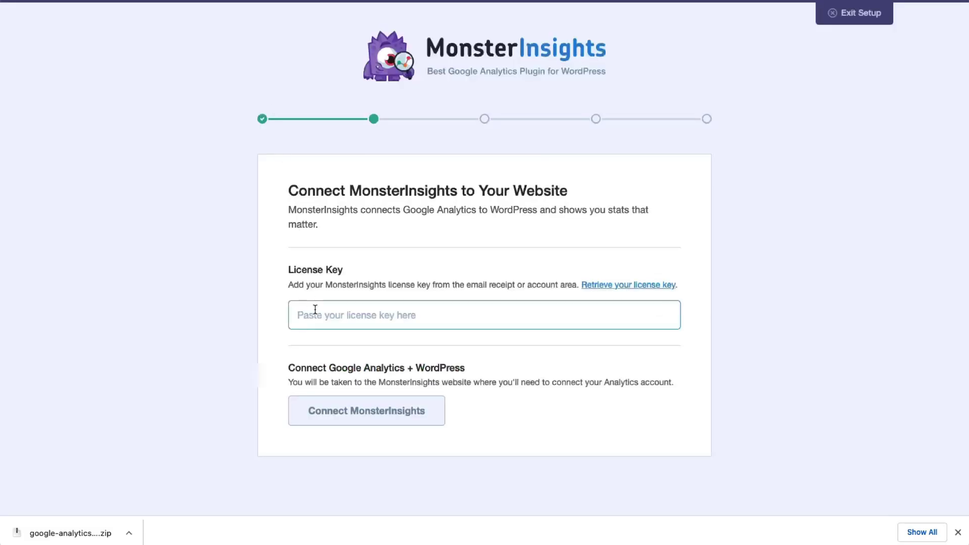
{"action": "right_click", "coordinate": [315, 309]}
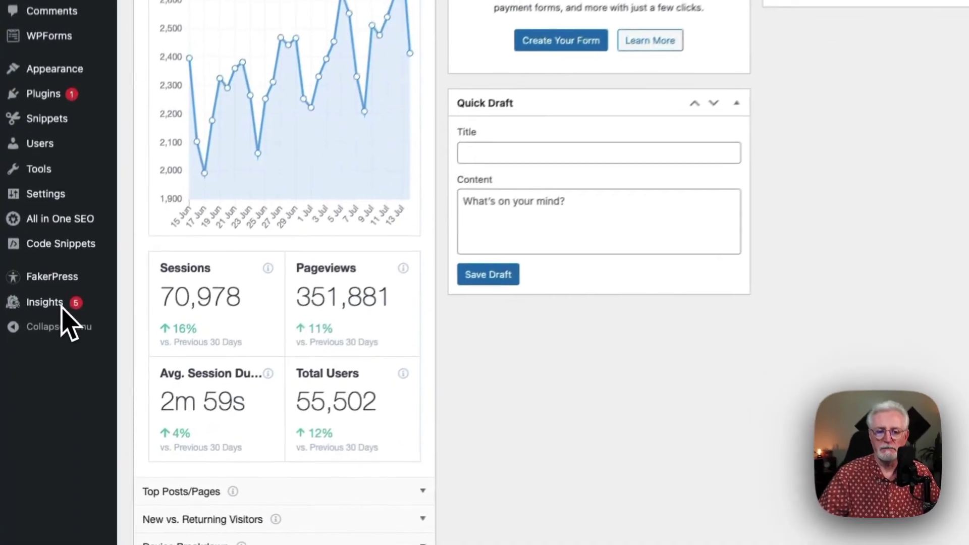
- Install the eCommerce addon from the Insights > Addons page
{"action": "mouse_move", "coordinate": [48, 370]}
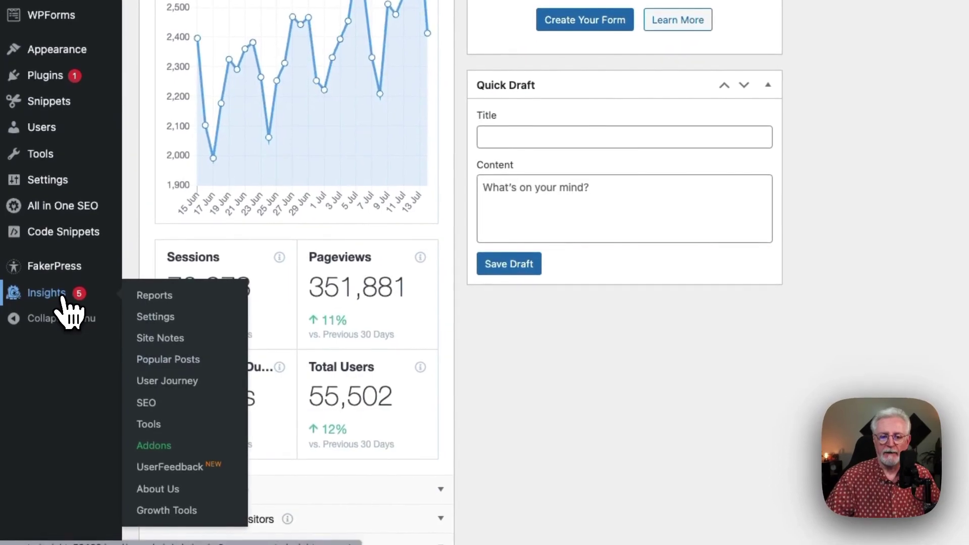
{"action": "left_click", "coordinate": [151, 445]}
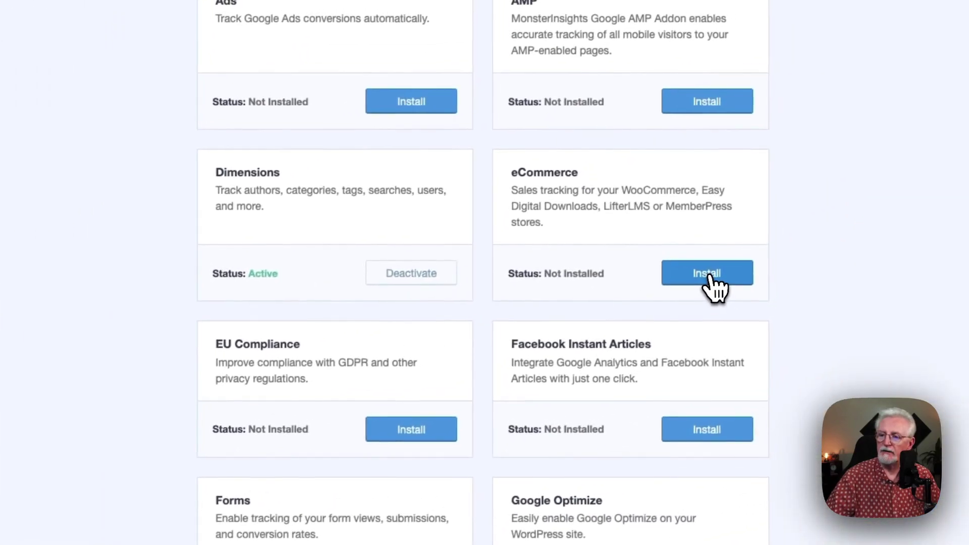
{"action": "left_click", "coordinate": [707, 275]}
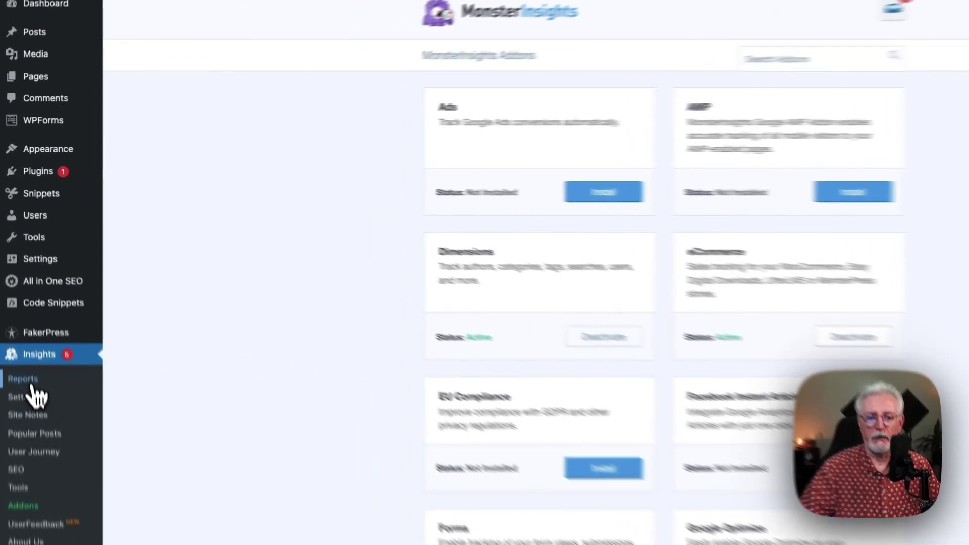
- View the eCommerce report (0.86% conversion rate, 613 transactions), scrolling through Top Products and Top Conversion Sources
{"action": "left_click", "coordinate": [31, 383]}
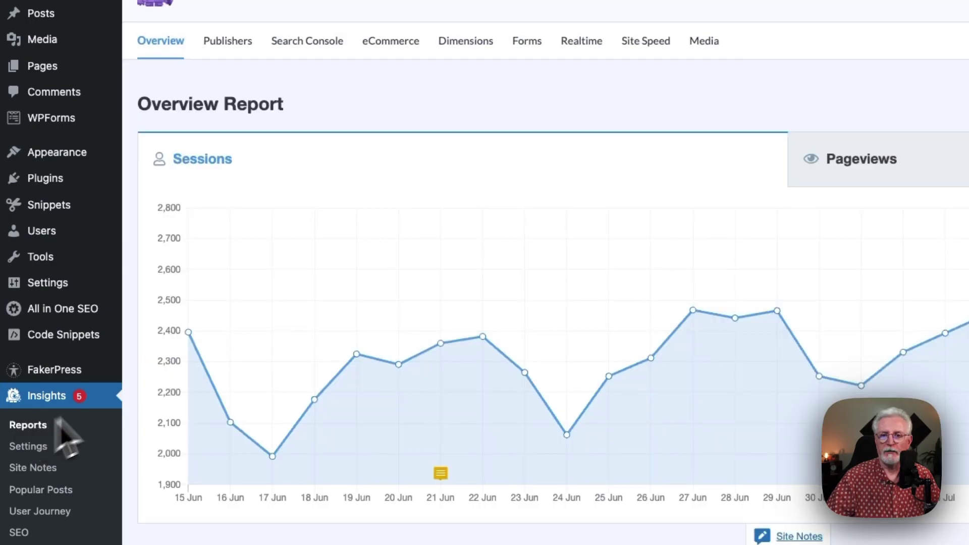
{"action": "left_click", "coordinate": [386, 44]}
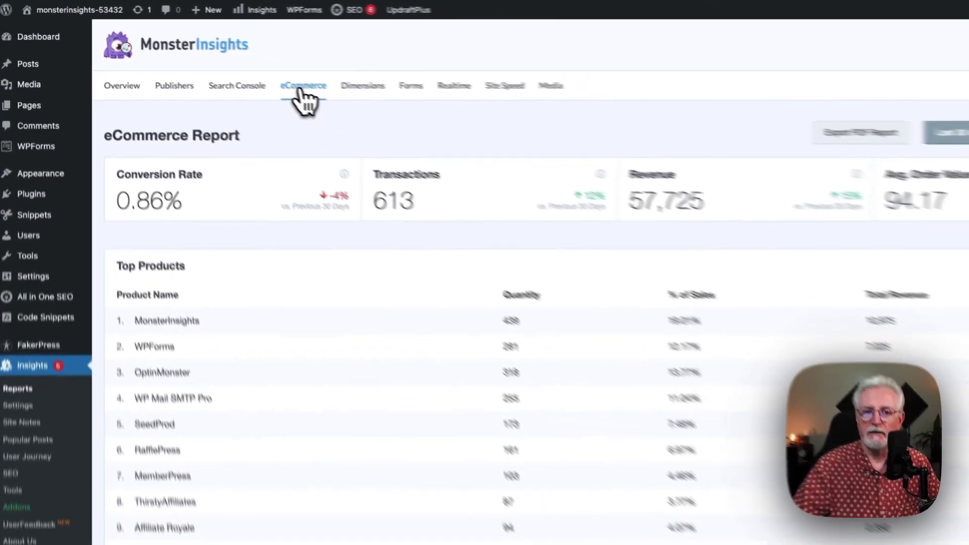
{"action": "scroll", "coordinate": [256, 98], "scroll_direction": "down", "scroll_amount": 1}
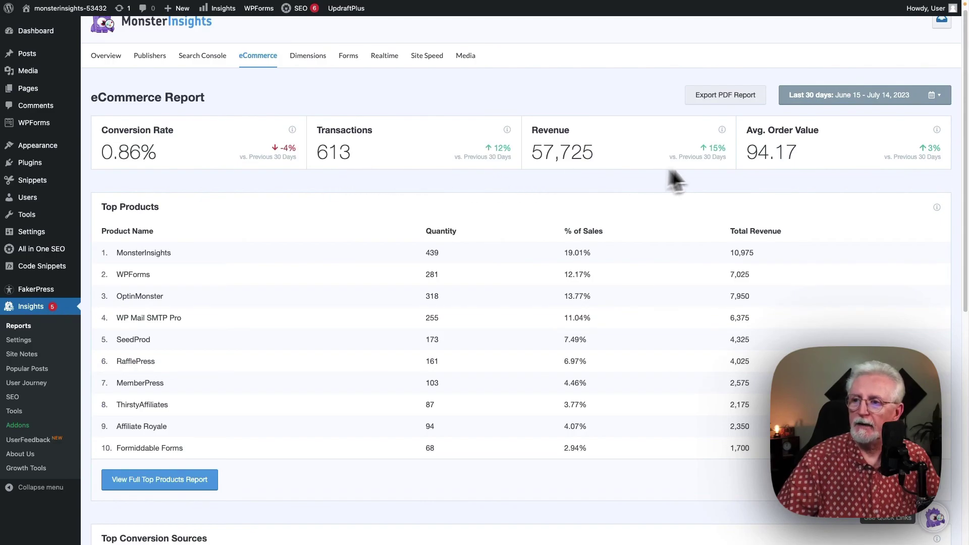
{"action": "scroll", "coordinate": [767, 160], "scroll_direction": "down", "scroll_amount": 4}
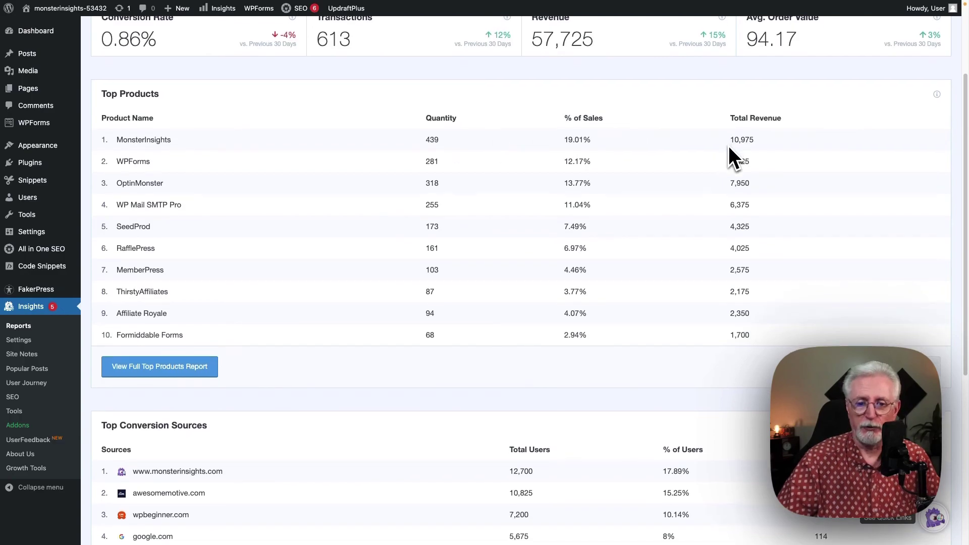
{"action": "scroll", "coordinate": [729, 152], "scroll_direction": "down", "scroll_amount": 5}
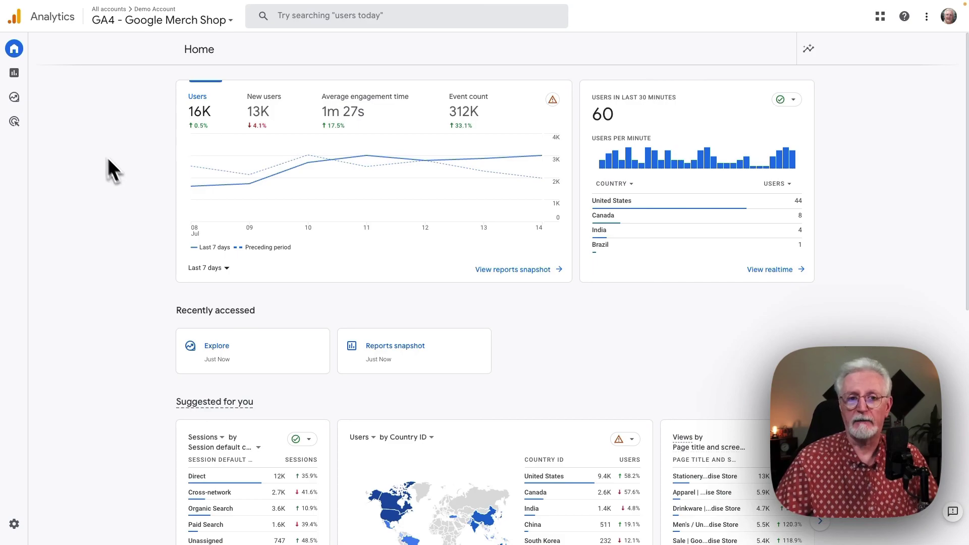
- Create a new blank exploration and name it 'Sales Funnel'
{"action": "left_click", "coordinate": [15, 97]}
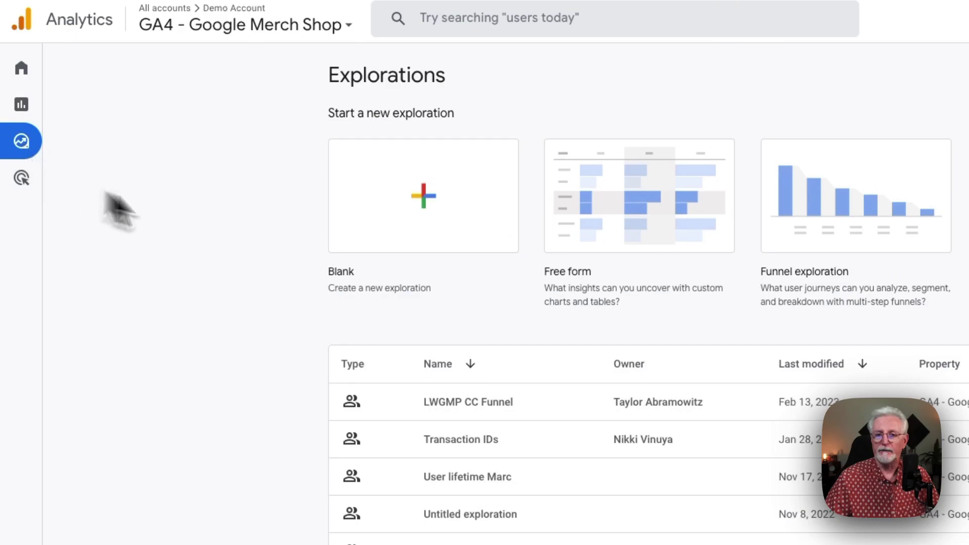
{"action": "left_click", "coordinate": [423, 205]}
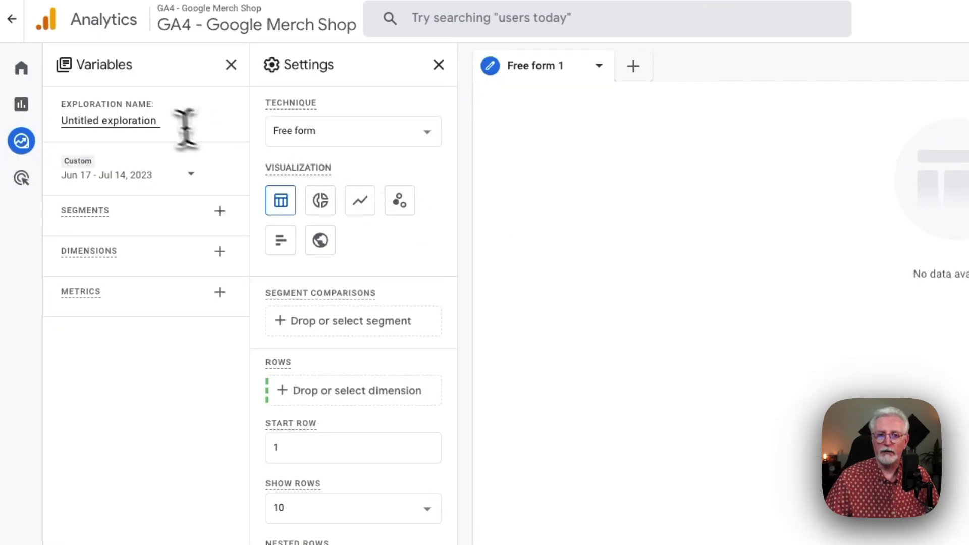
{"action": "left_click_drag", "start_coordinate": [155, 120], "coordinate": [68, 123]}
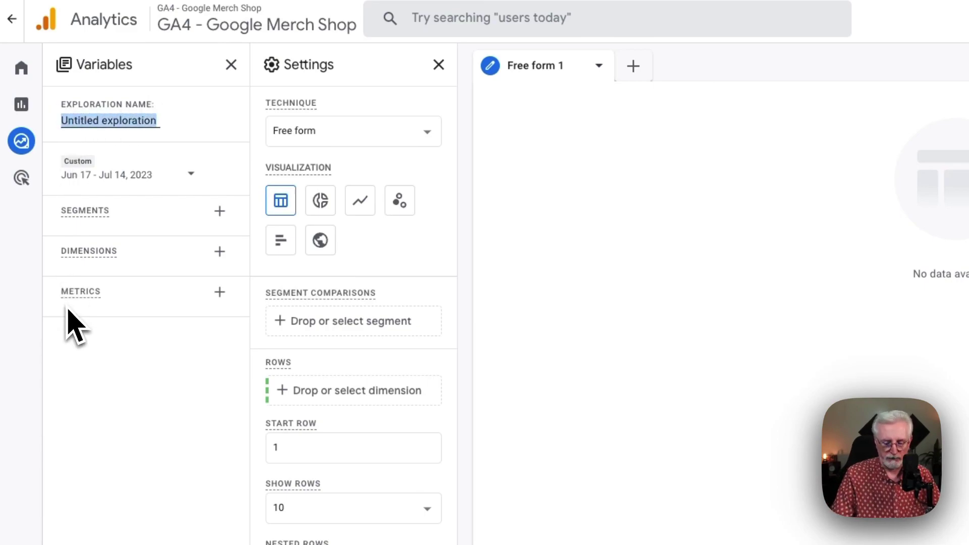
{"action": "type", "text": "Sales "}
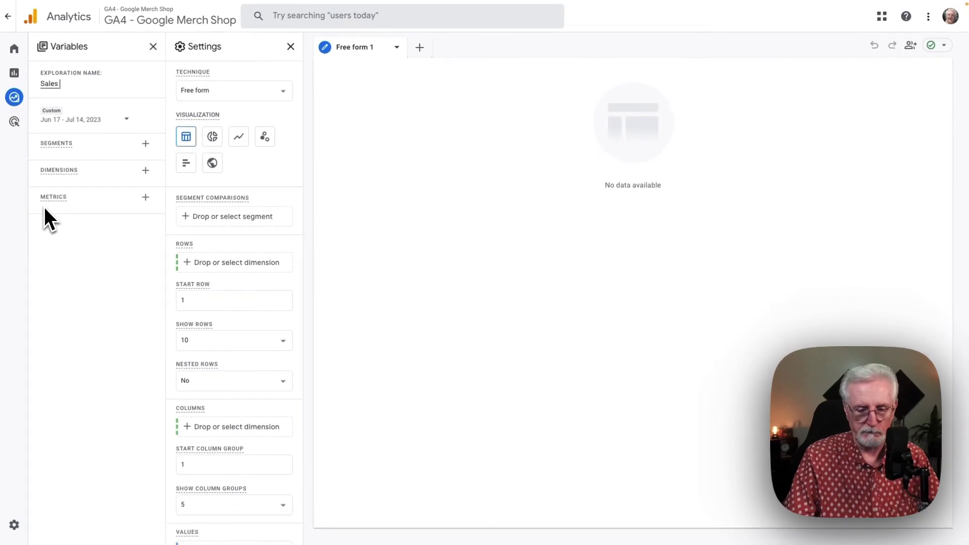
{"action": "type", "text": "Funnel"}
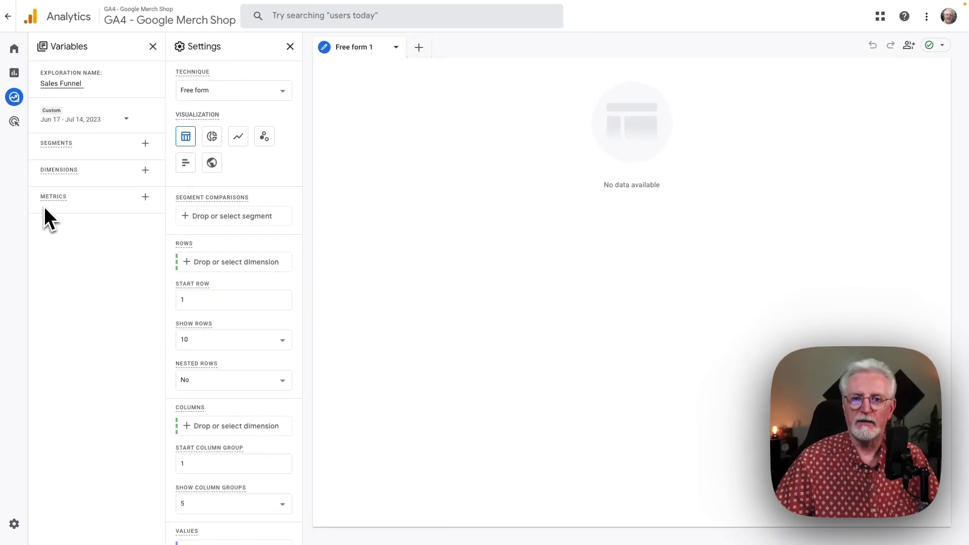
- Set the technique to Funnel exploration and open the funnel steps editor
{"action": "left_click", "coordinate": [225, 93]}
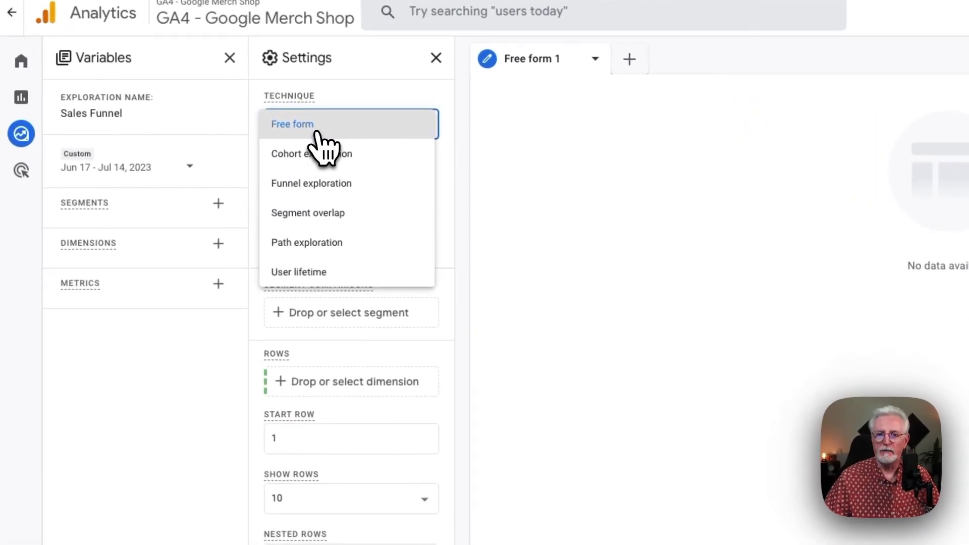
{"action": "left_click", "coordinate": [330, 184]}
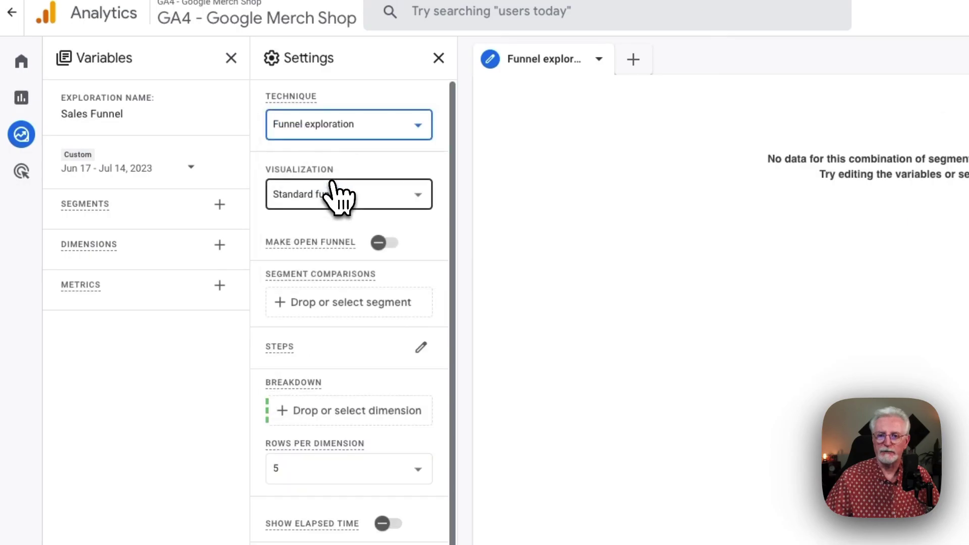
{"action": "left_click", "coordinate": [422, 347]}
- Name Step 1 'Add to Cart' with the add_to_cart event as its condition
{"action": "left_click", "coordinate": [439, 82]}
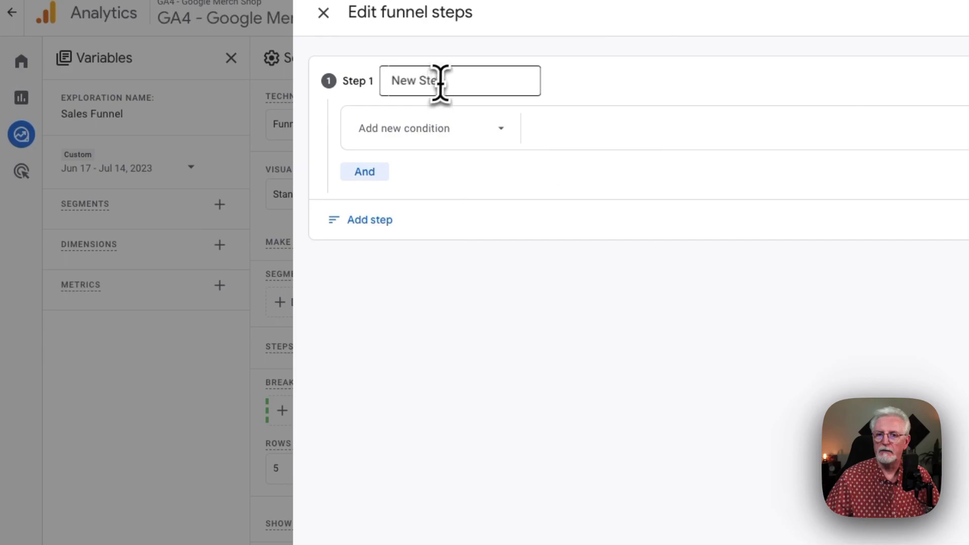
{"action": "left_click_drag", "start_coordinate": [447, 80], "coordinate": [395, 82]}
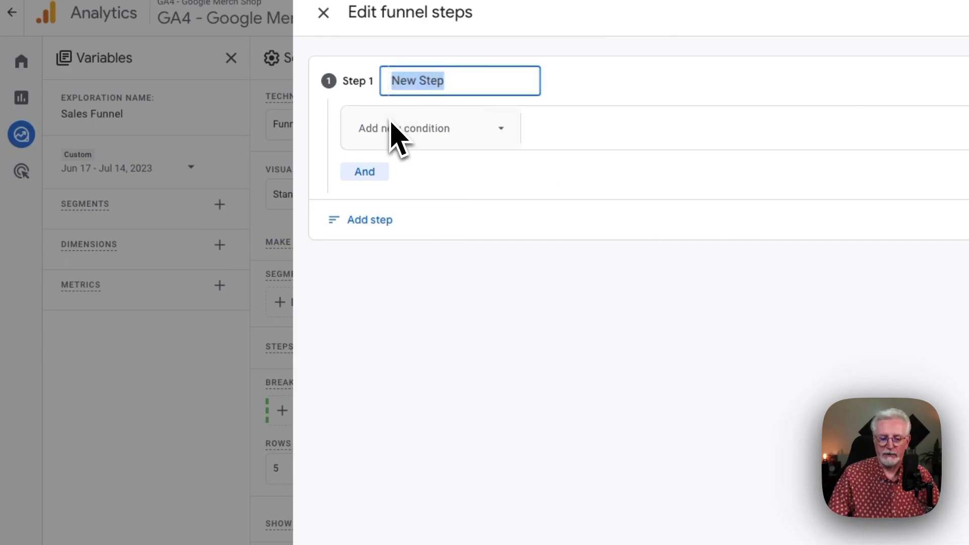
{"action": "type", "text": "Add to Ca"}
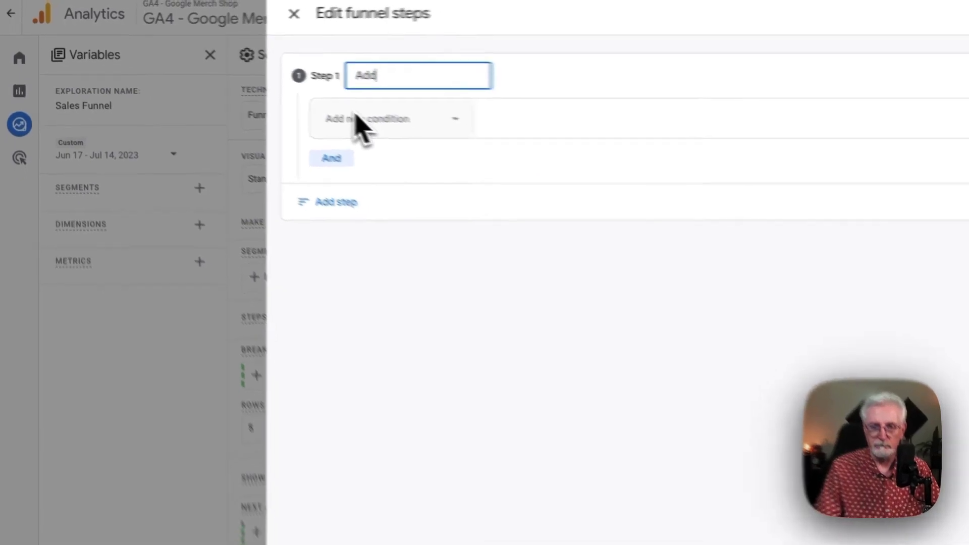
{"action": "type", "text": "rt"}
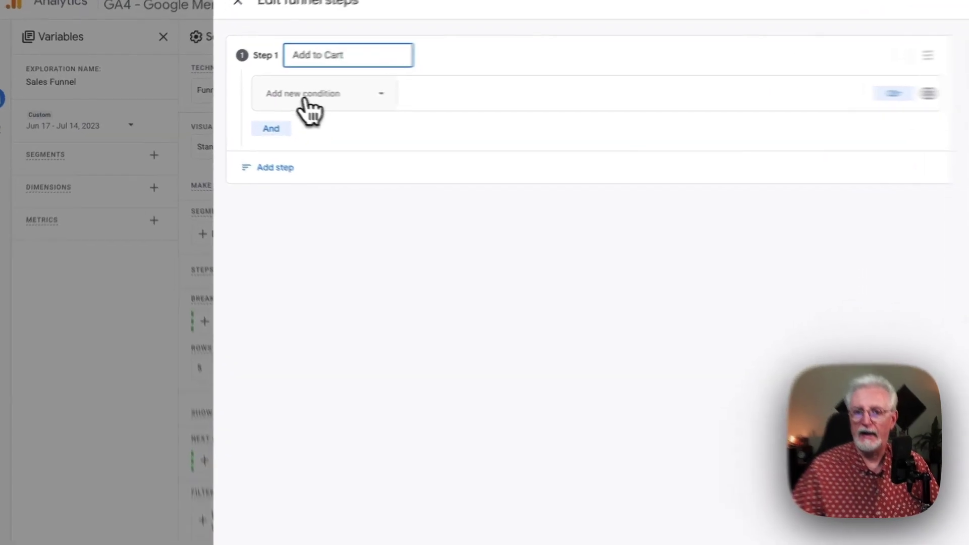
{"action": "left_click", "coordinate": [305, 99]}
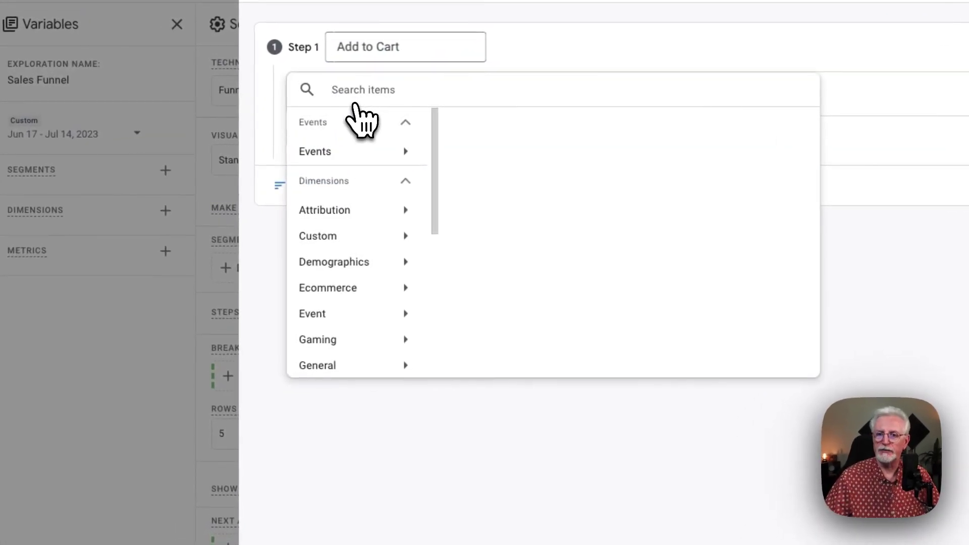
{"action": "left_click", "coordinate": [362, 151]}
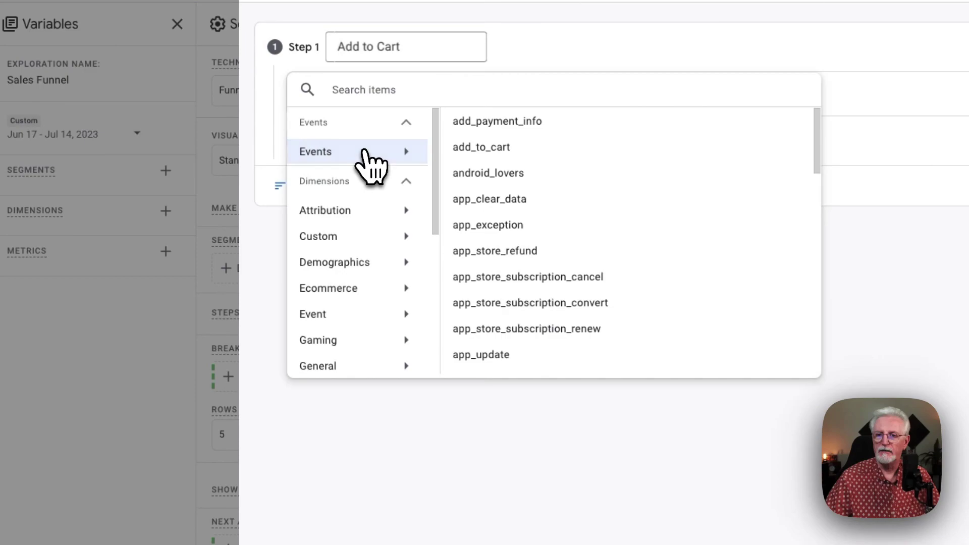
{"action": "left_click", "coordinate": [465, 148]}
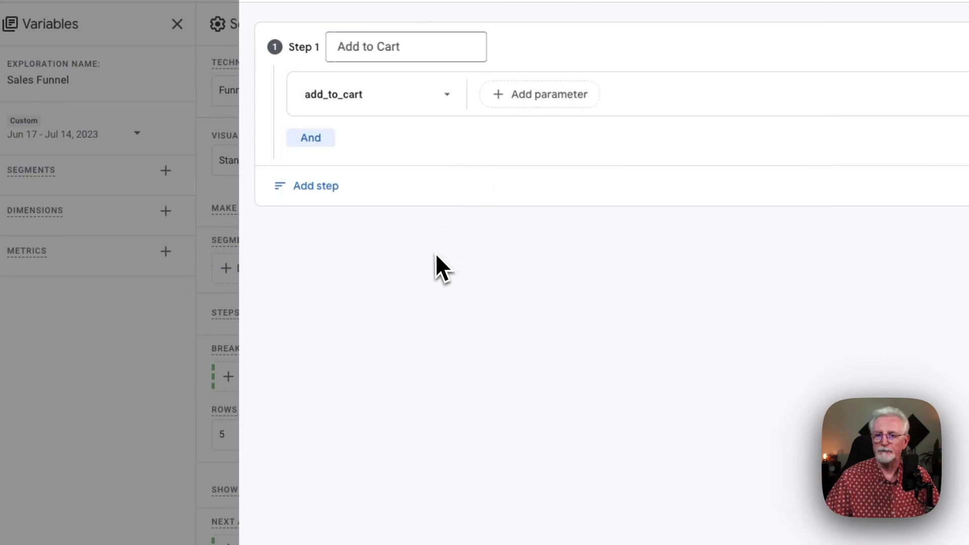
- Add Step 2 'Begin Checkout' with the begin_checkout event as its condition
{"action": "left_click", "coordinate": [318, 190]}
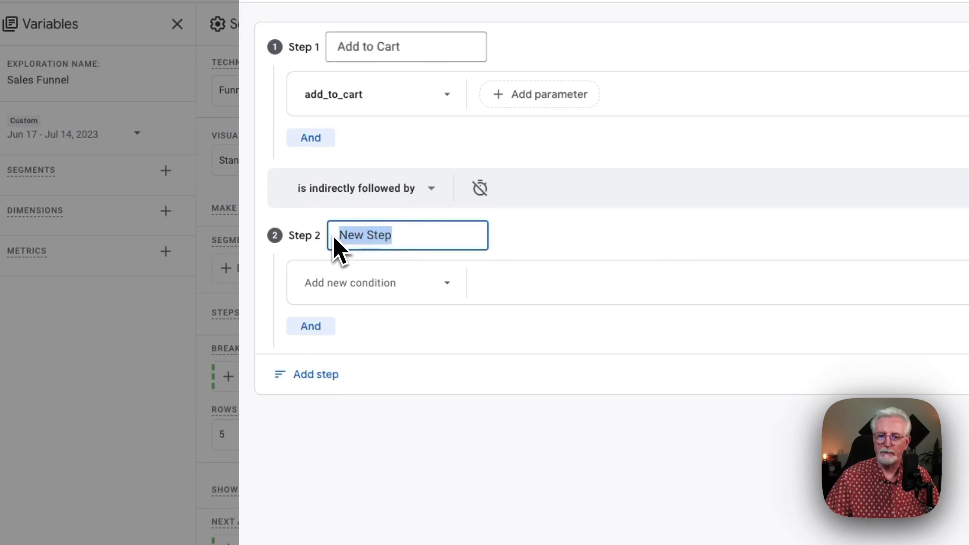
{"action": "type", "text": "Begin Checkout"}
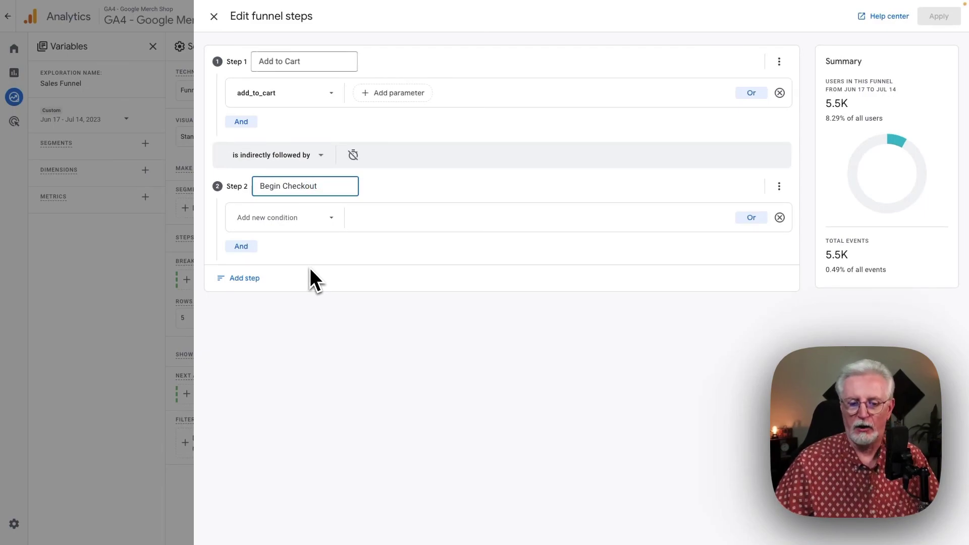
{"action": "left_click", "coordinate": [312, 223]}
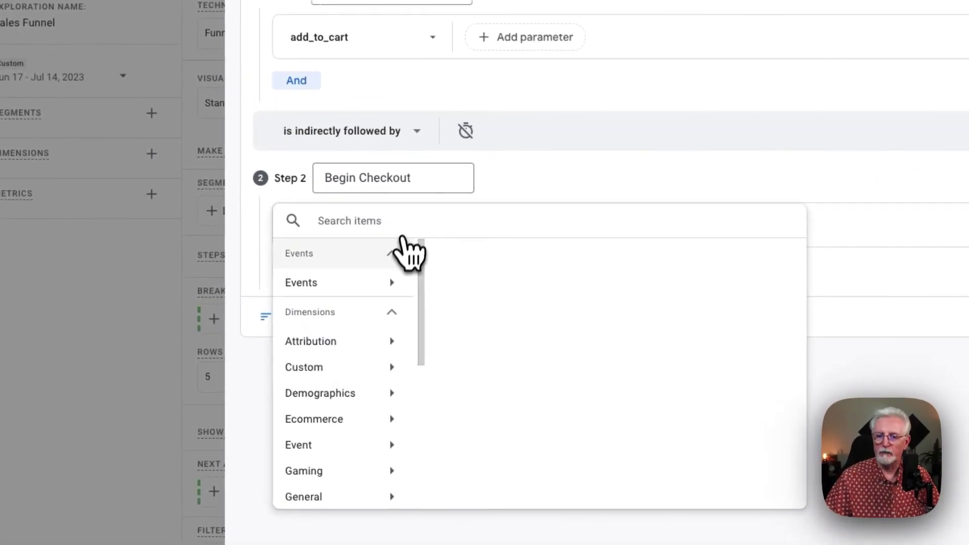
{"action": "left_click", "coordinate": [397, 283]}
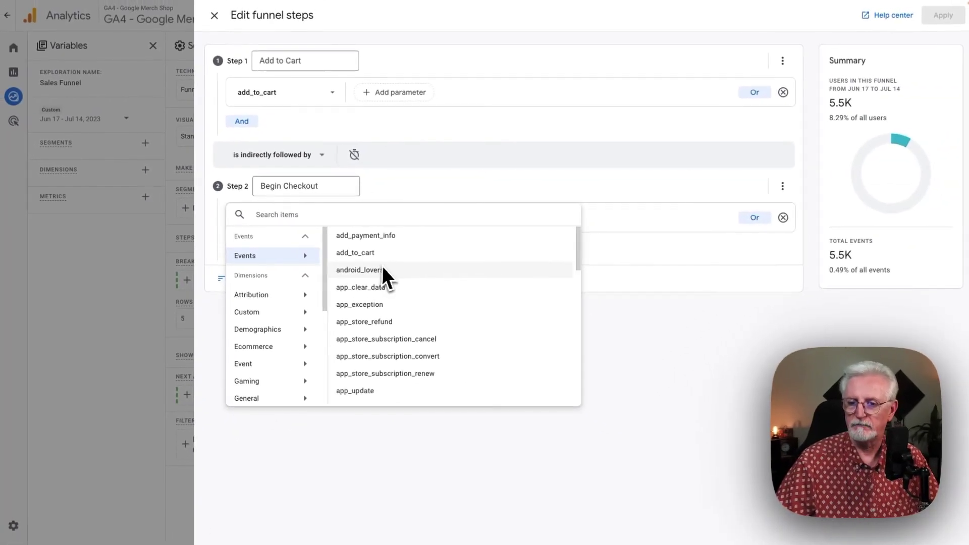
{"action": "scroll", "coordinate": [383, 283], "scroll_direction": "down", "scroll_amount": 3}
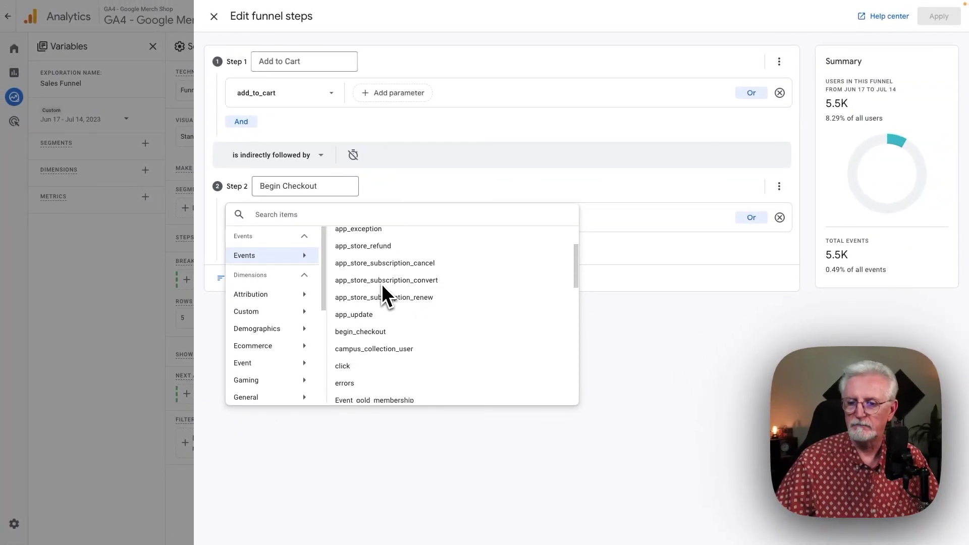
{"action": "left_click", "coordinate": [377, 323]}
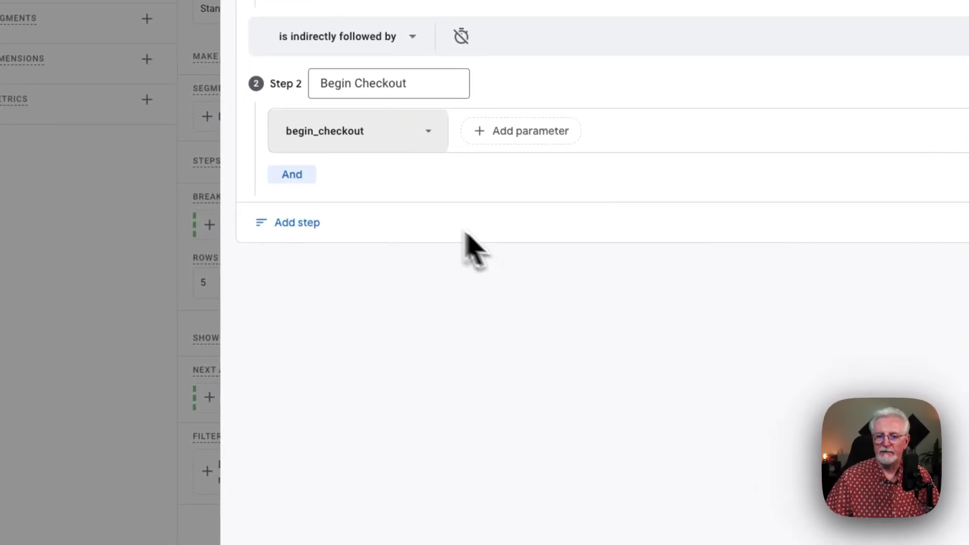
- Add Step 3 'Purchase' using the purchase event, then apply the three-step funnel
{"action": "left_click", "coordinate": [302, 224]}
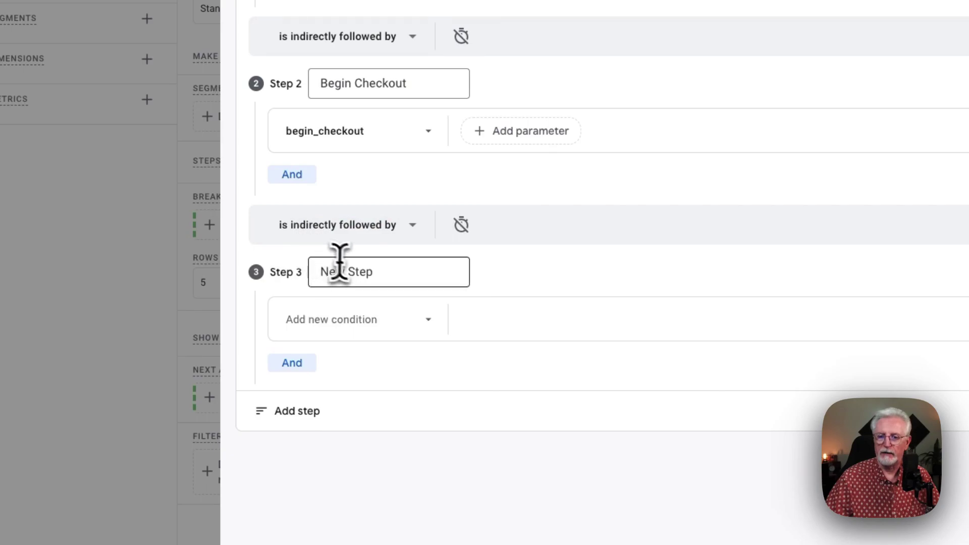
{"action": "left_click_drag", "start_coordinate": [369, 273], "coordinate": [314, 277]}
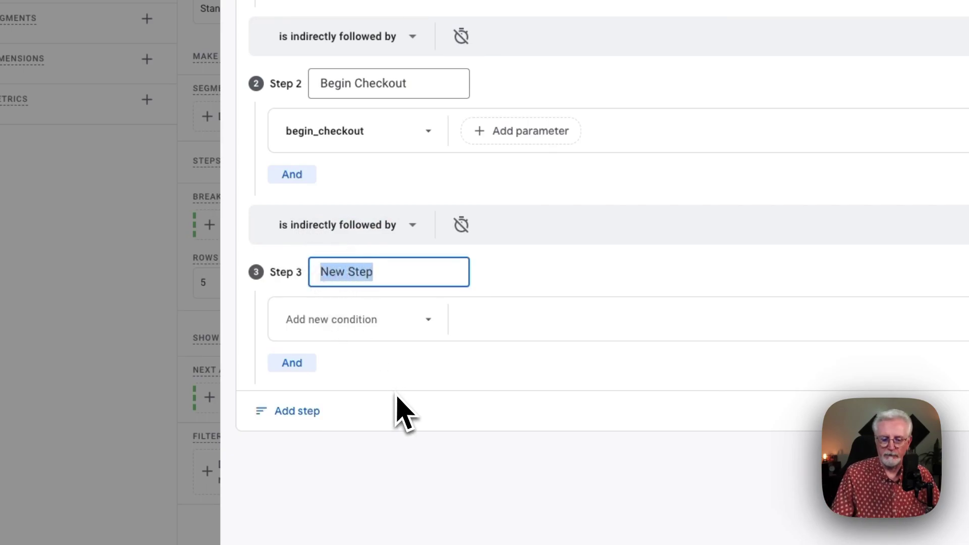
{"action": "type", "text": "Pur"}
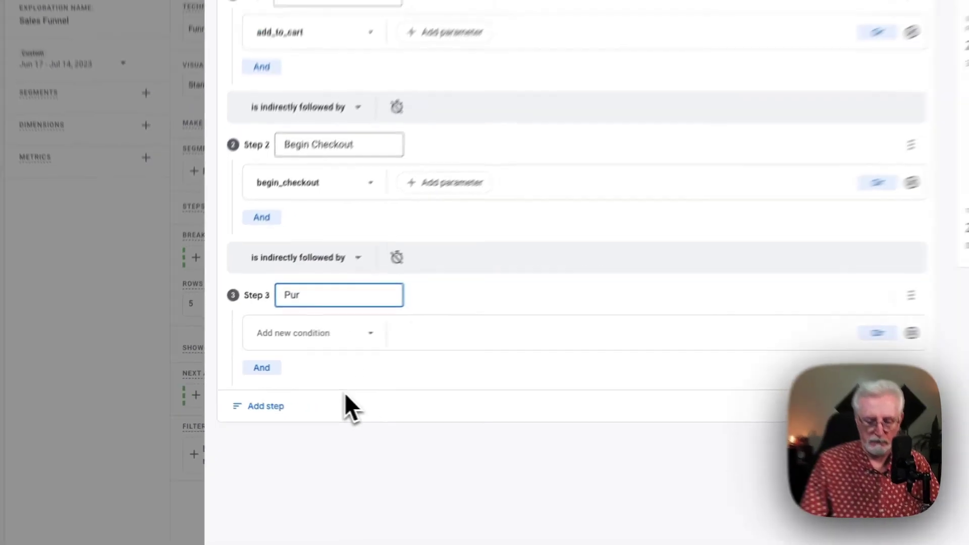
{"action": "type", "text": "chase"}
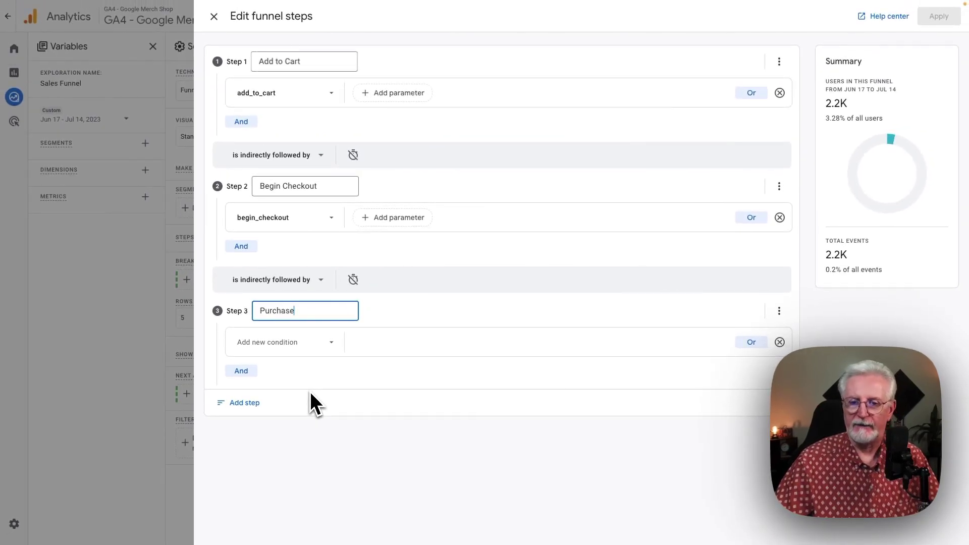
{"action": "left_click", "coordinate": [318, 348]}
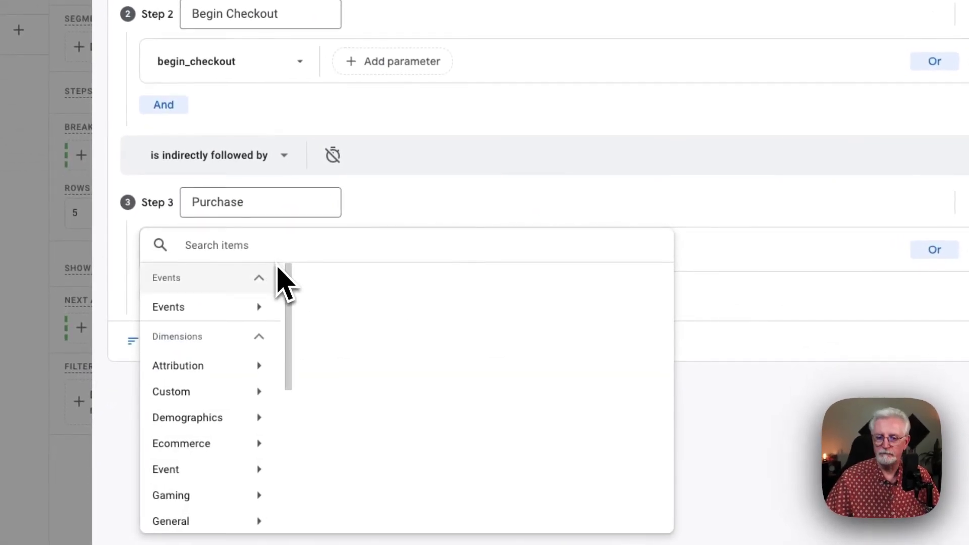
{"action": "left_click", "coordinate": [256, 314]}
{"action": "scroll", "coordinate": [342, 357], "scroll_direction": "down", "scroll_amount": 4}
{"action": "scroll", "coordinate": [349, 368], "scroll_direction": "down", "scroll_amount": 4}
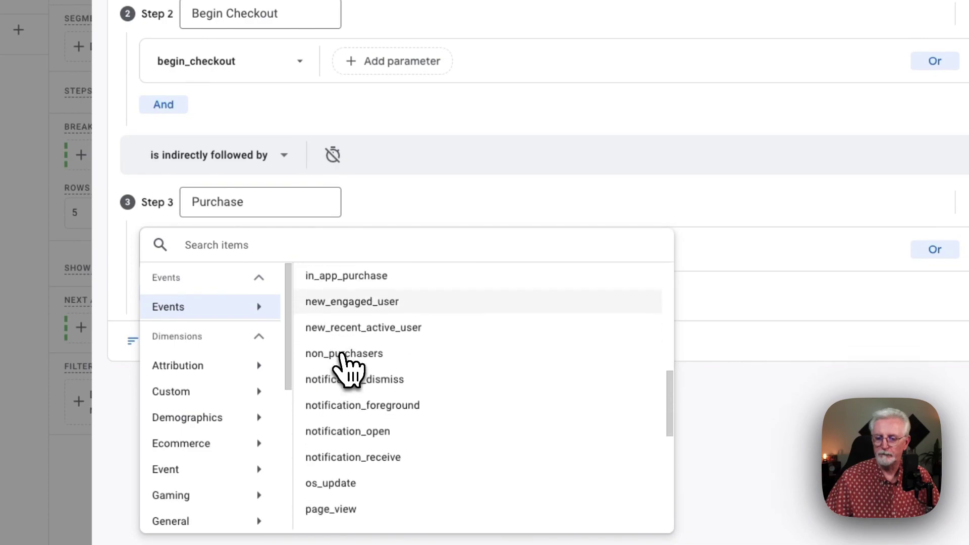
{"action": "scroll", "coordinate": [348, 369], "scroll_direction": "down", "scroll_amount": 5}
{"action": "left_click", "coordinate": [331, 328]}
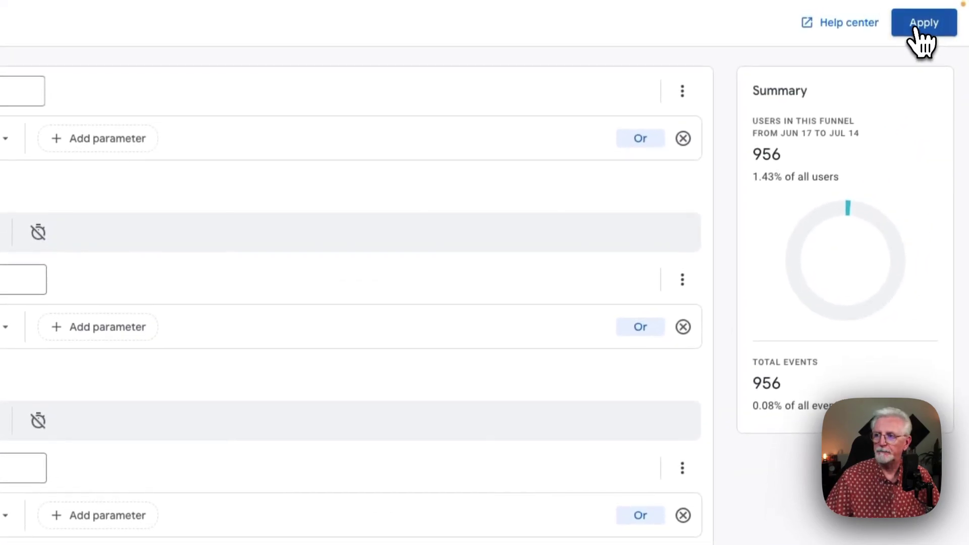
{"action": "left_click", "coordinate": [916, 25]}
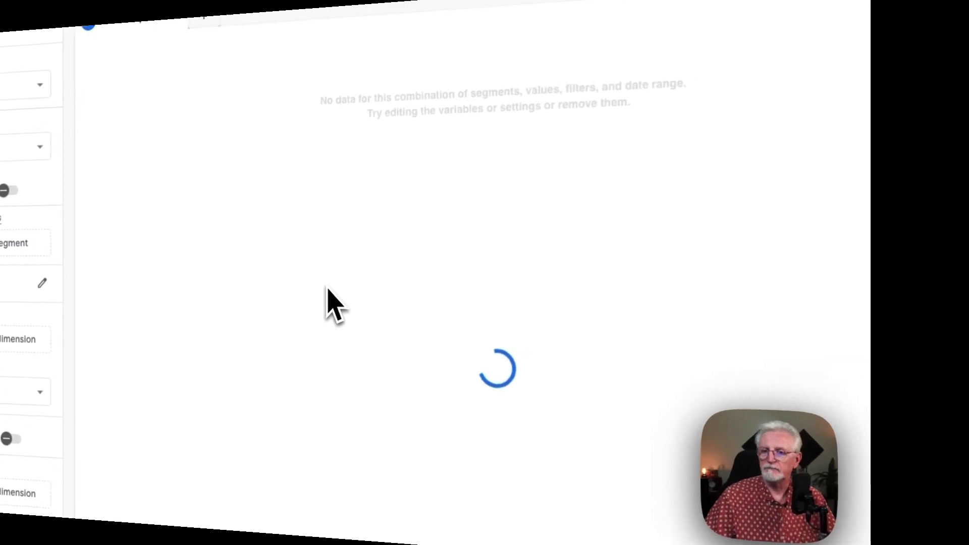